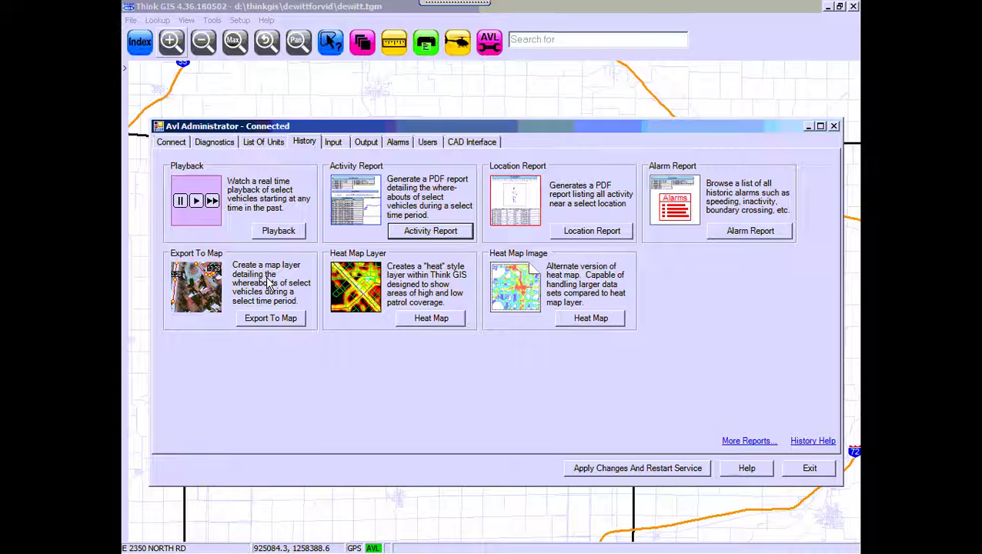
- Start an Export To Map report covering May 16, 2018, from 15:00 to 23:59
click(271, 320)
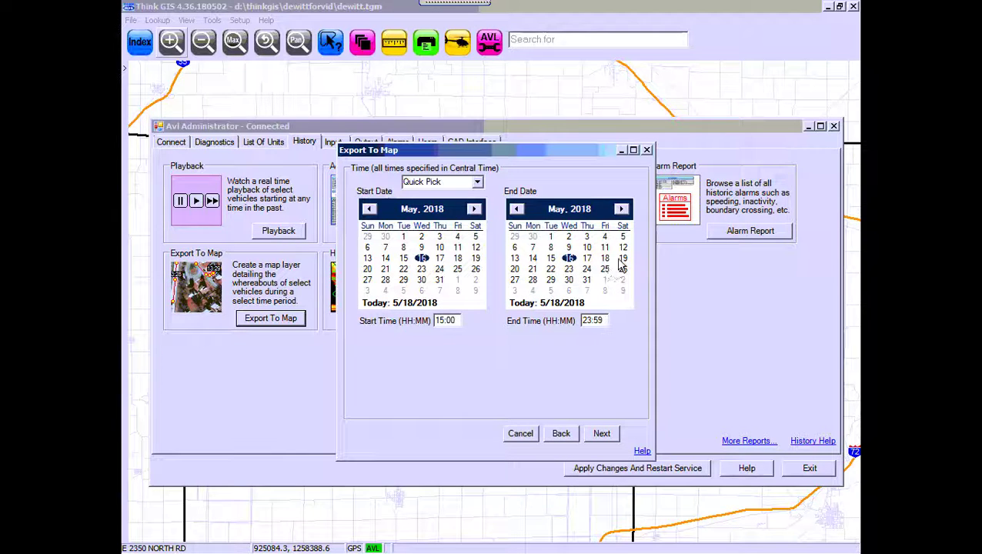
click(606, 260)
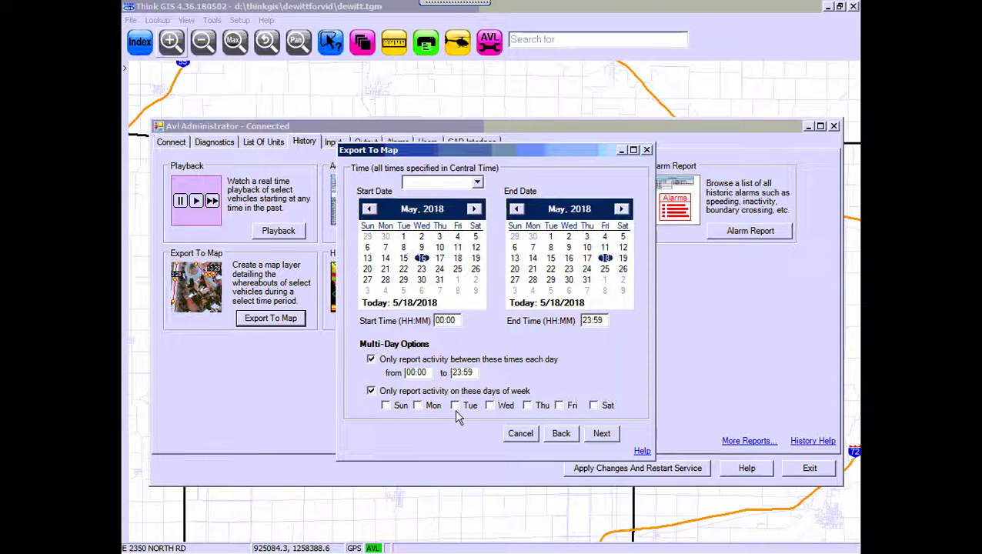
click(570, 260)
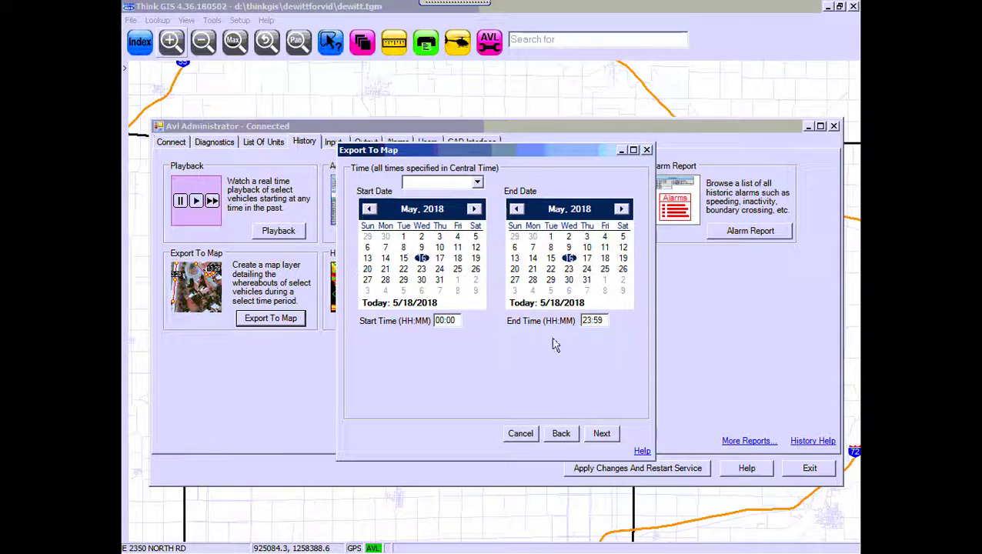
click(435, 323)
click(602, 435)
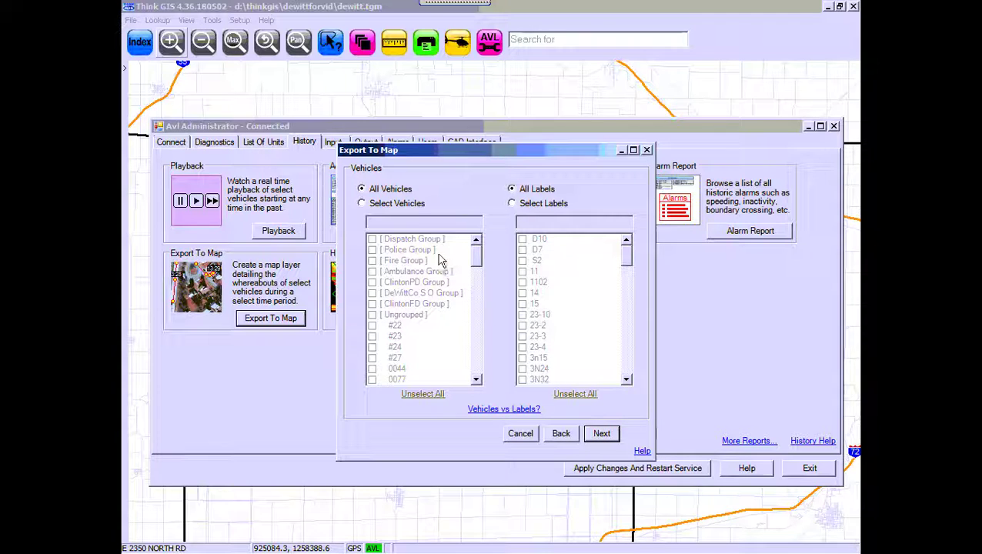
- Include all vehicles and all labels in the map export
click(363, 205)
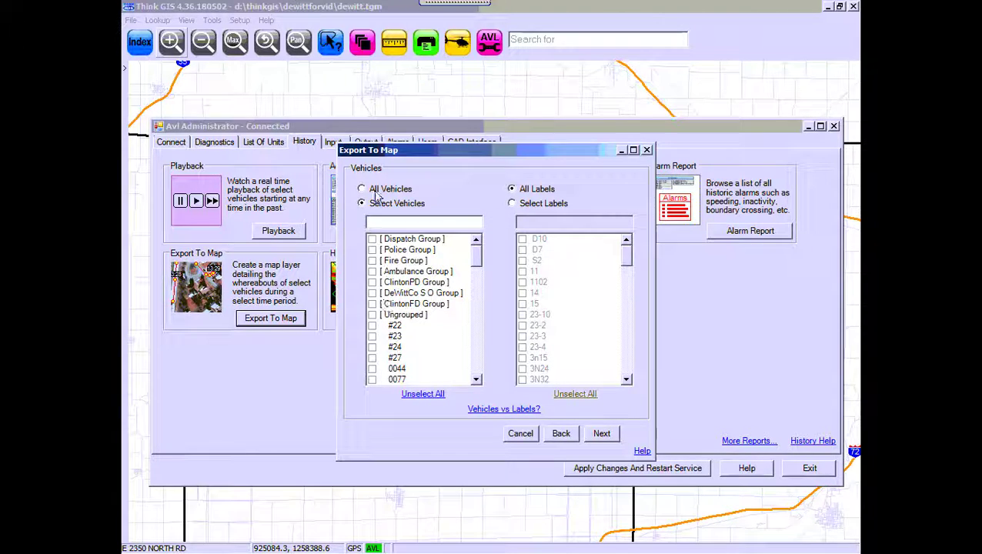
click(361, 189)
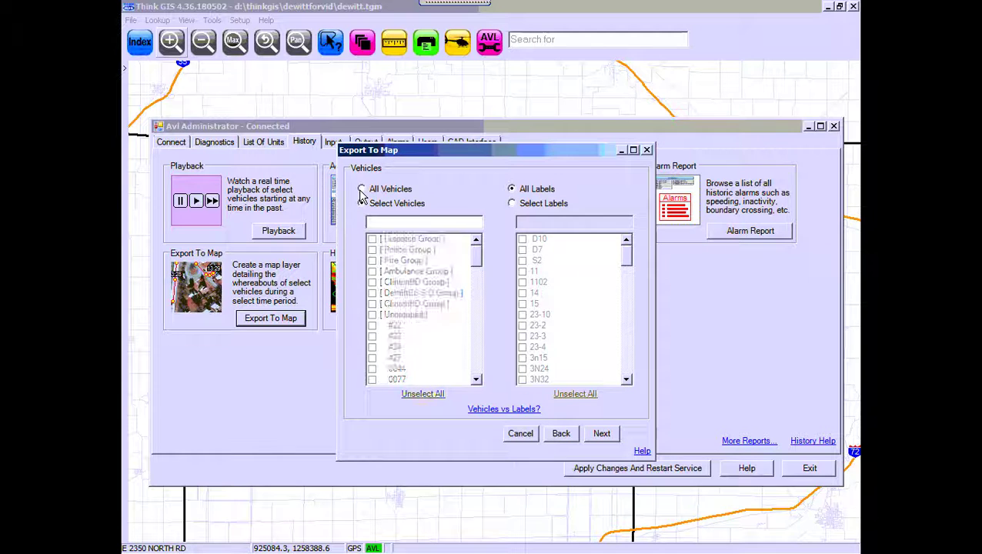
click(601, 435)
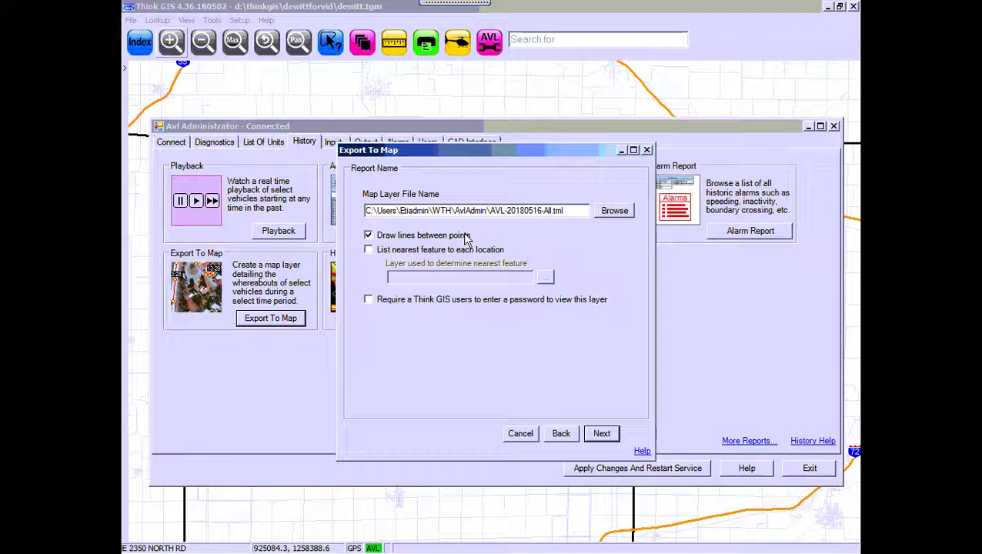
- List the nearest feature to each location using the Addresses layer and generate the map layer with lines drawn between points
click(369, 251)
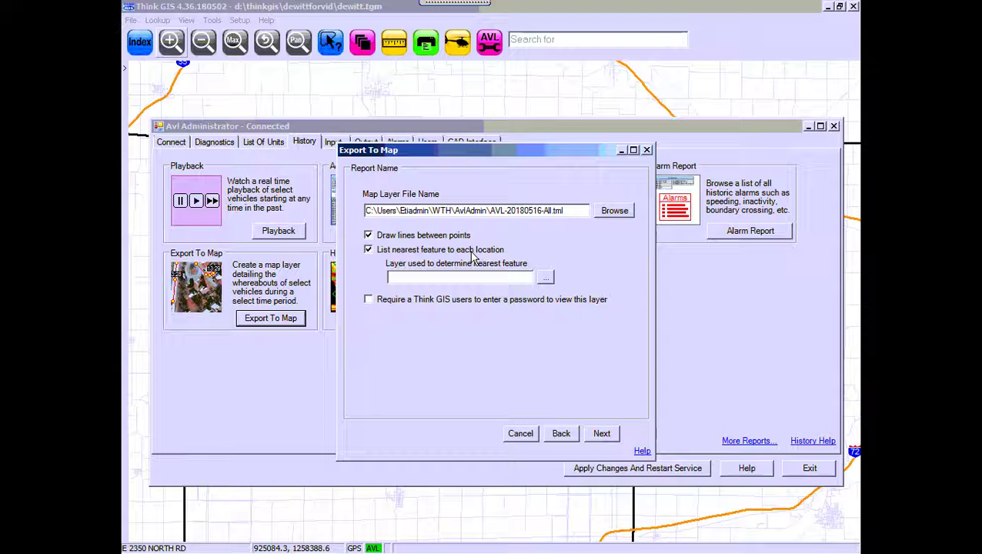
click(545, 279)
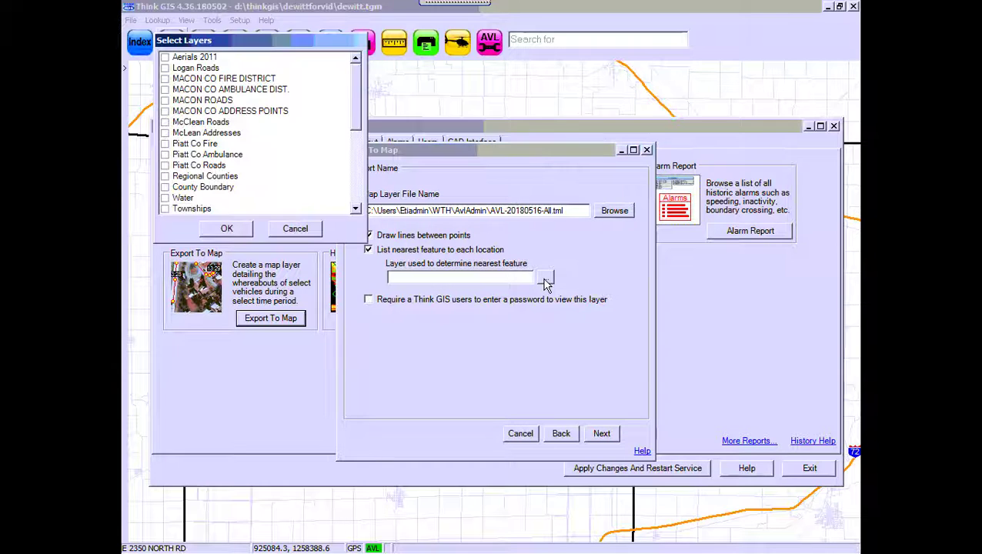
drag(357, 108, 355, 153)
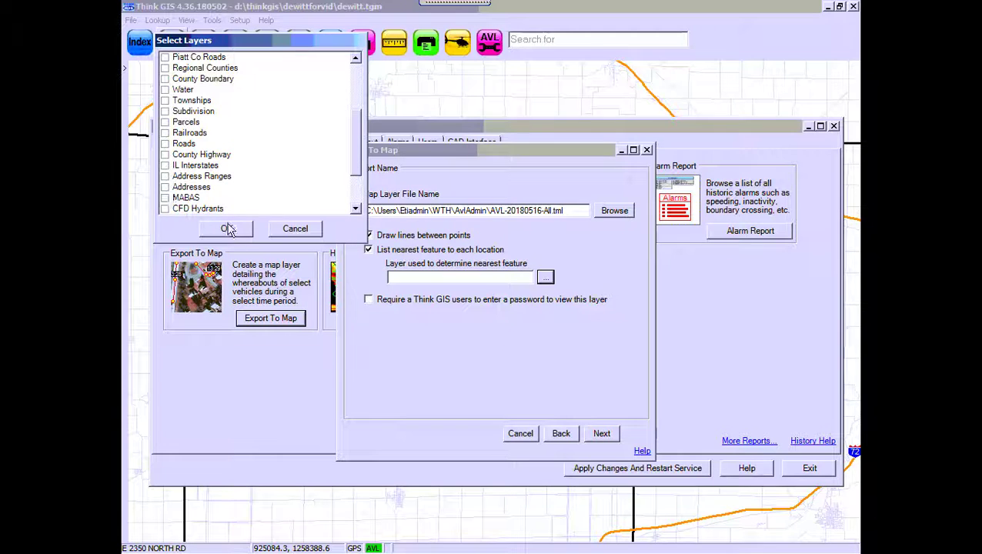
click(174, 188)
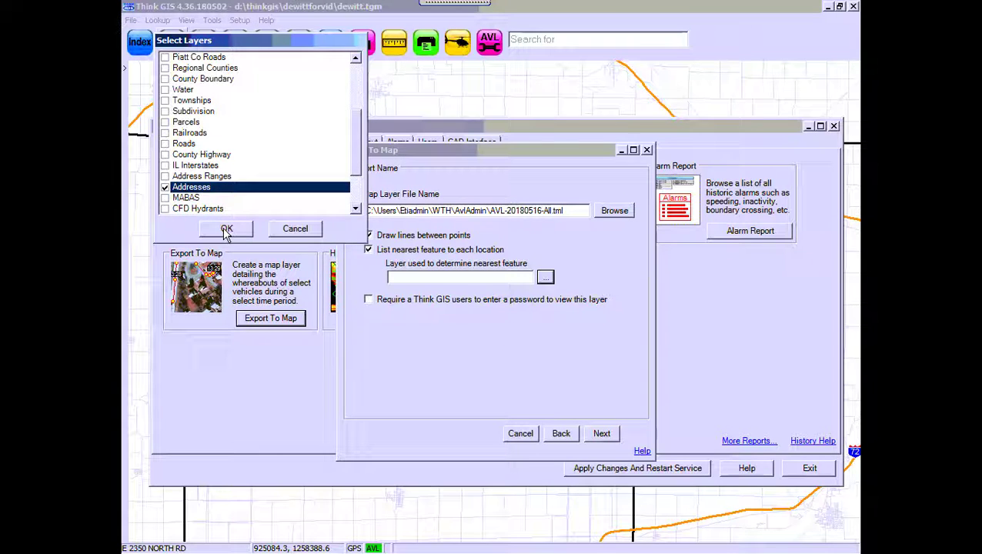
click(227, 229)
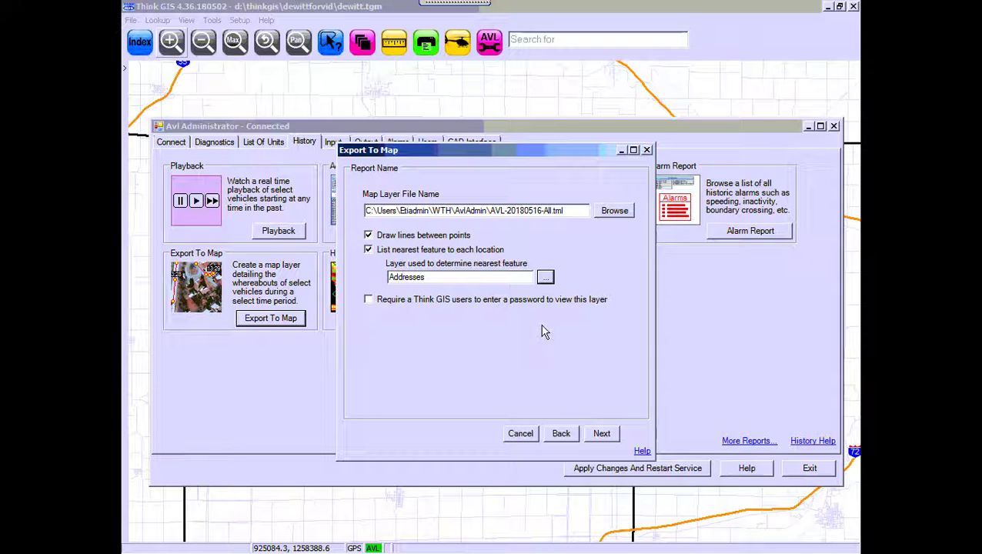
click(610, 434)
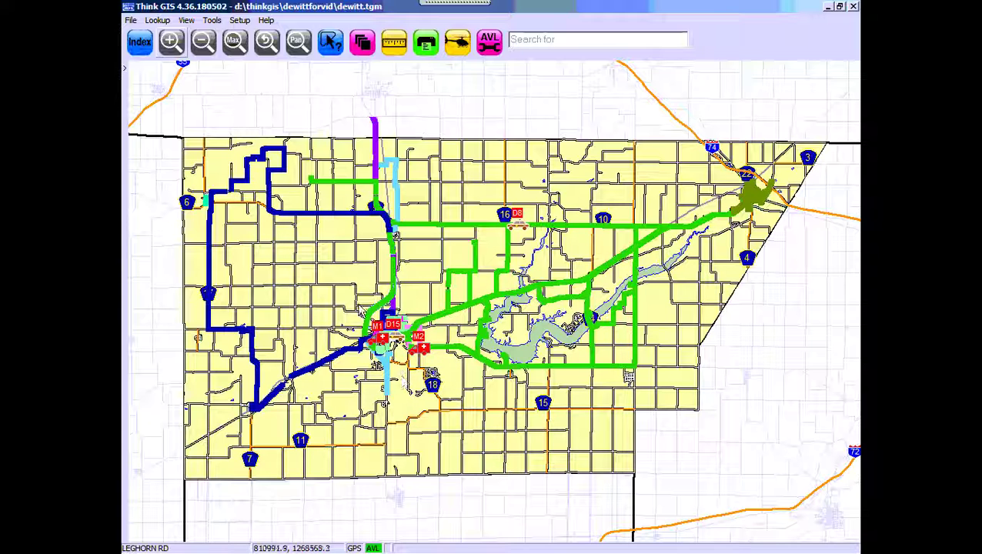
- Inspect the details of vehicle label D10's 20:04:43 track point on W Woodlawn St
click(465, 360)
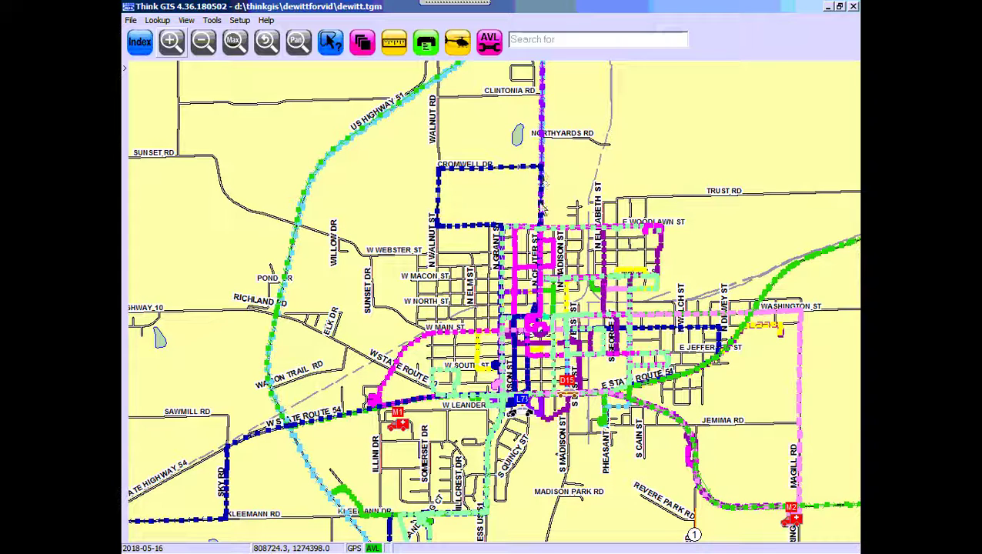
drag(488, 211, 571, 277)
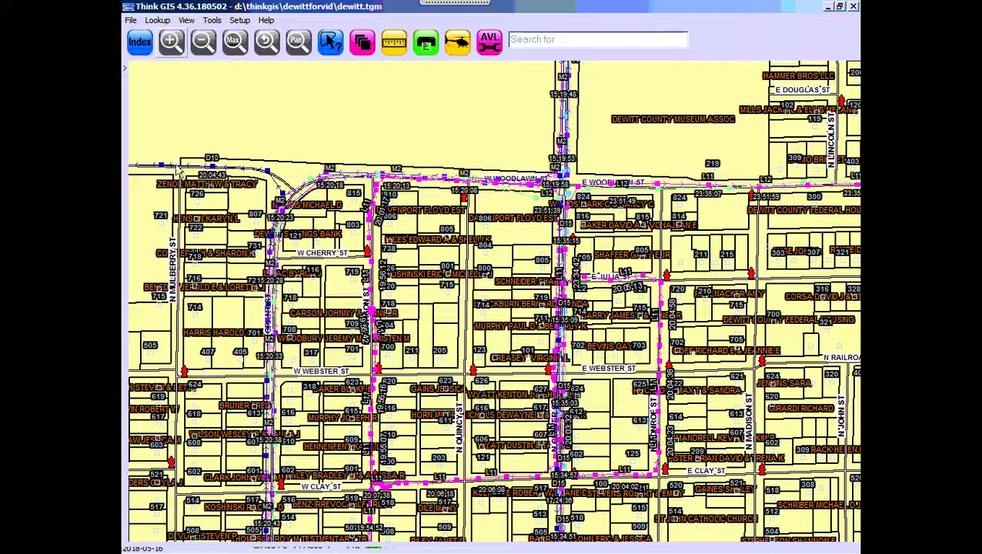
click(268, 197)
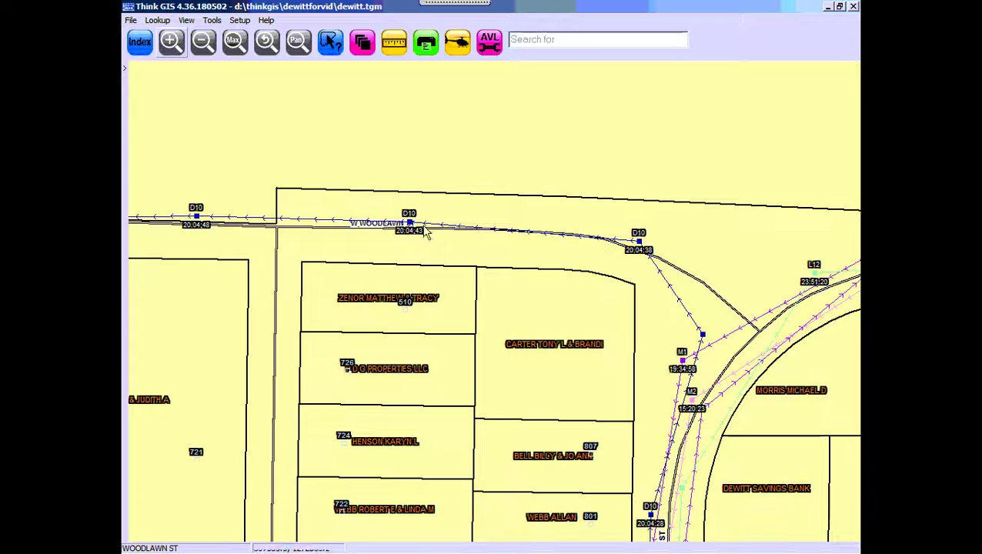
scroll(420, 236, down, 1)
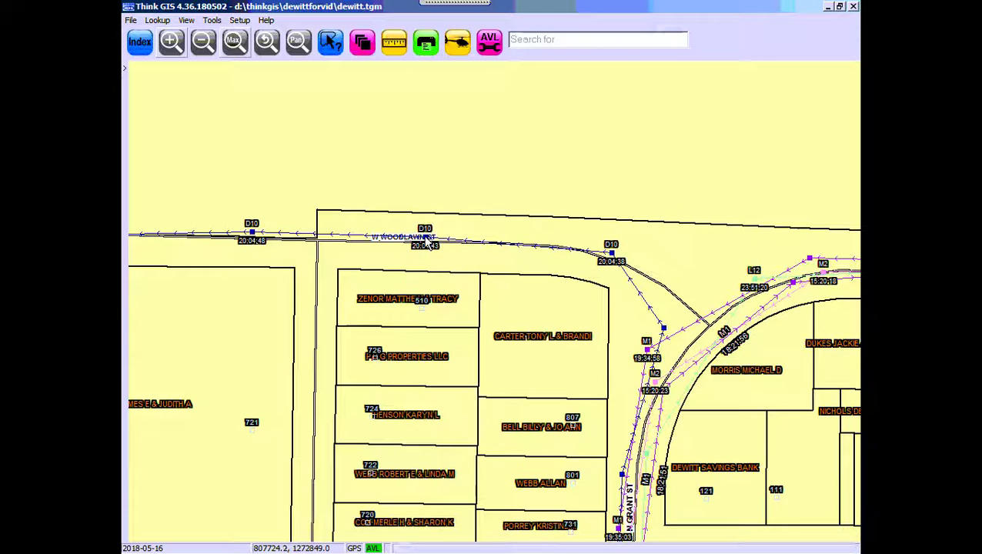
click(426, 241)
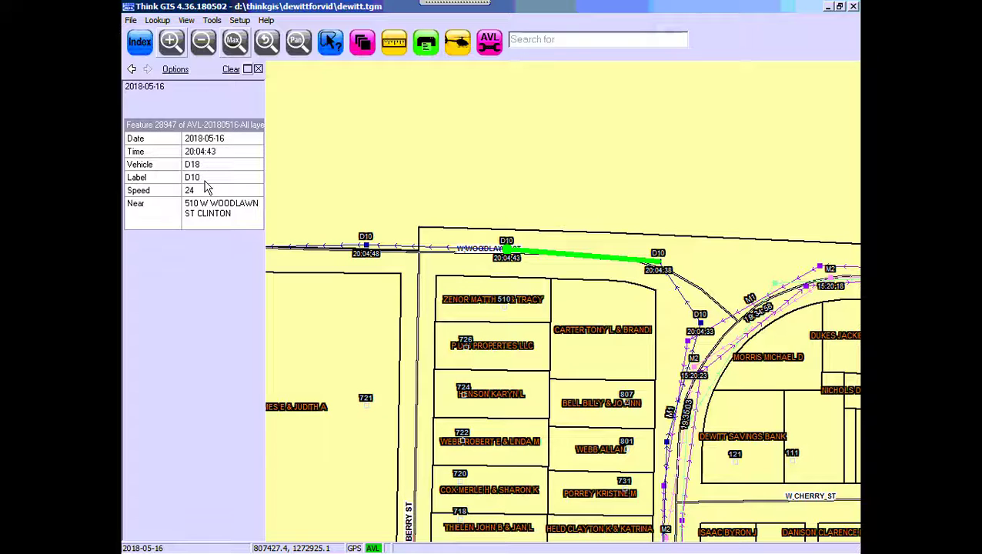
- Browse the AVL-20180516-All layer's records in the index, sorting them by vehicle, label and speed
click(140, 44)
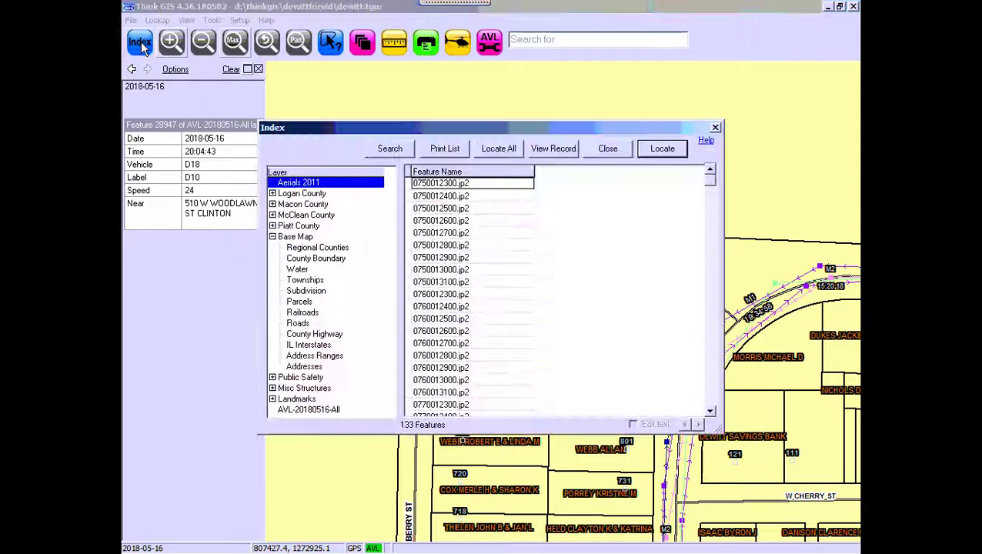
click(303, 410)
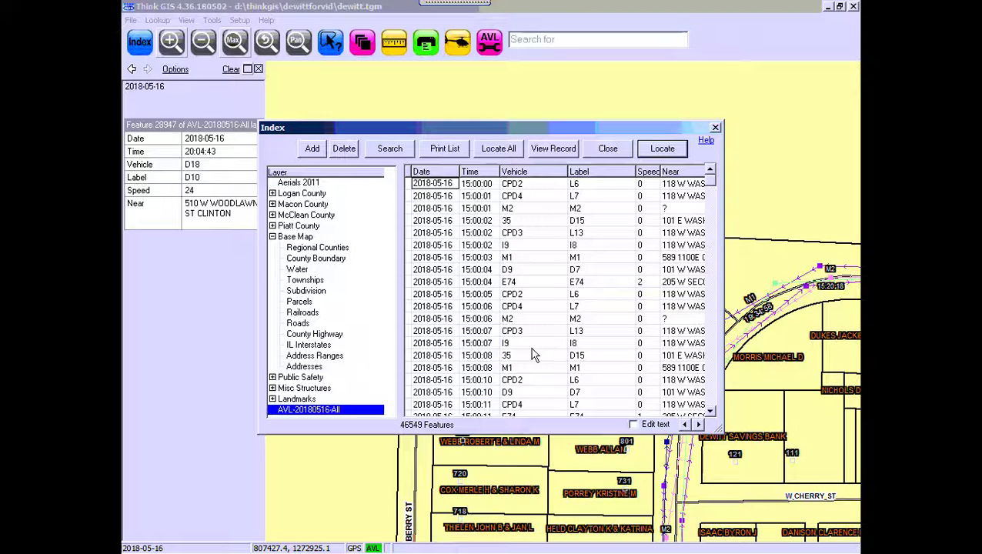
click(532, 171)
click(605, 174)
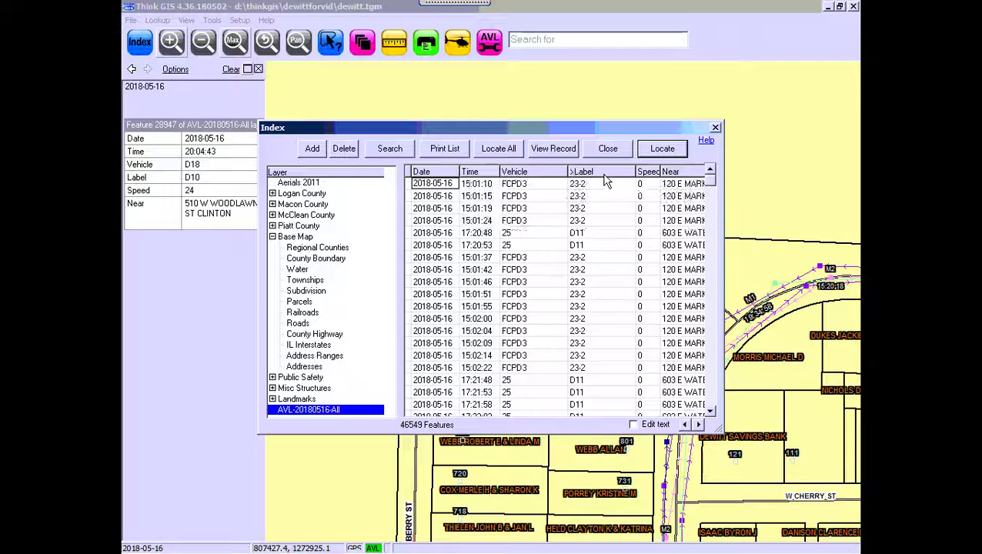
click(650, 173)
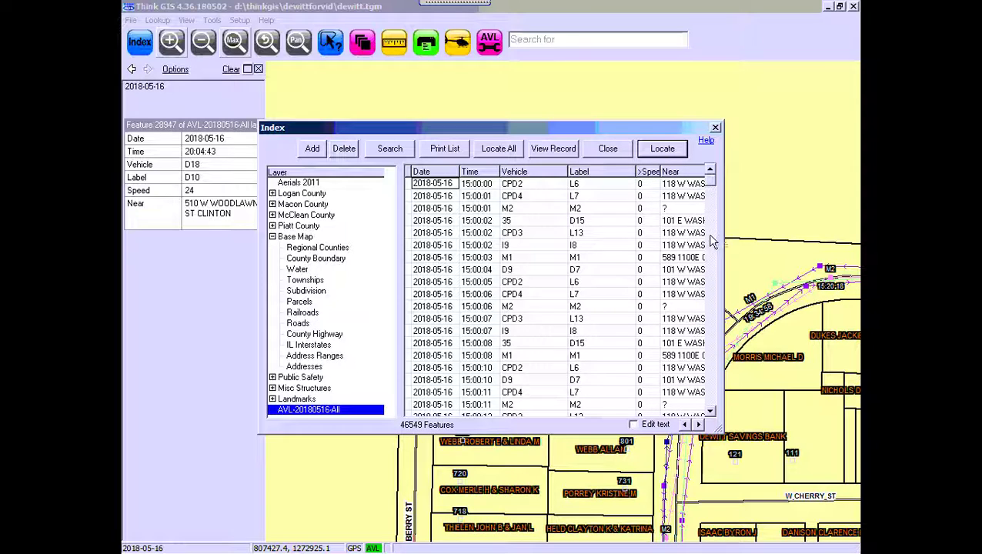
drag(712, 242, 713, 414)
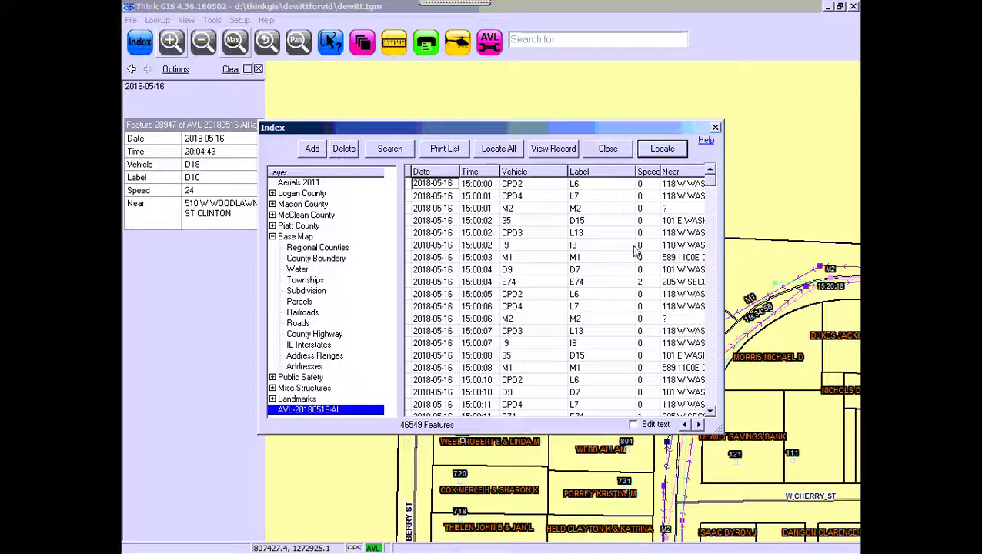
- Search the AVL-20180516-All layer for records with a speed above 60, review the matches, and close the results and index
click(388, 150)
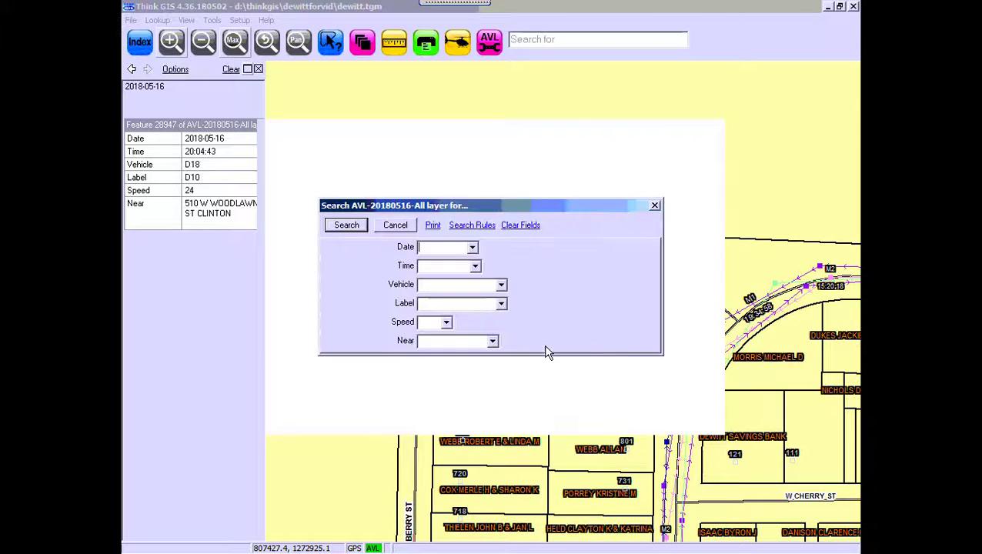
click(425, 322)
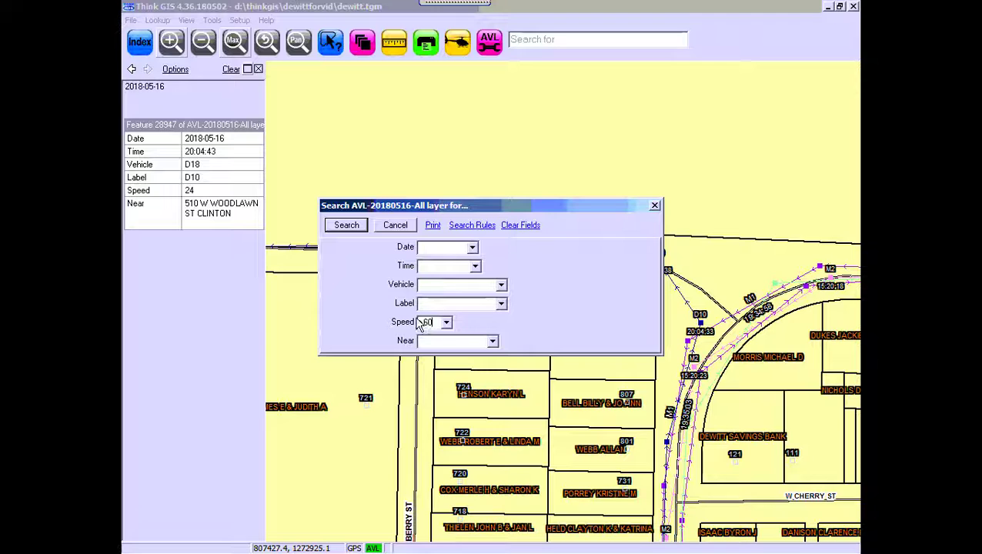
click(348, 231)
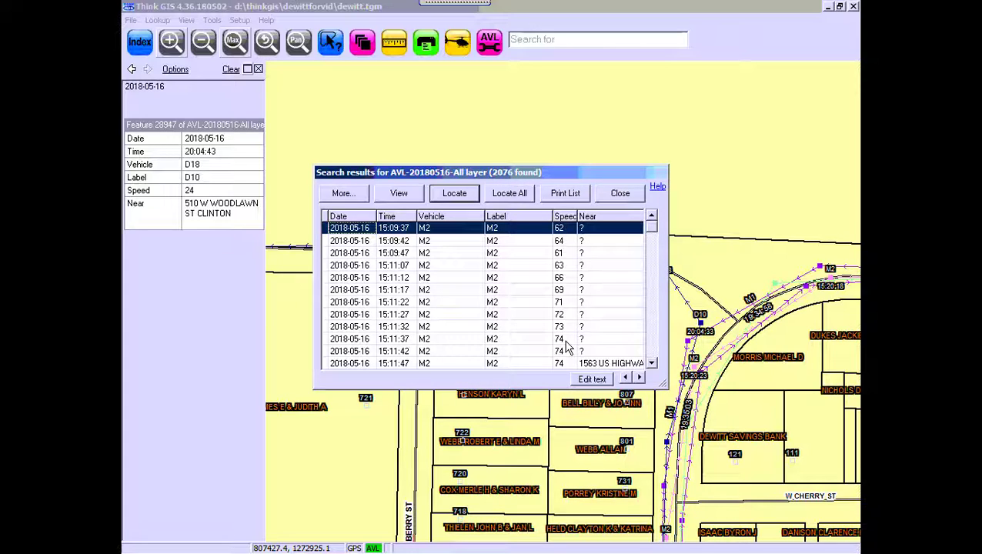
drag(652, 233, 628, 327)
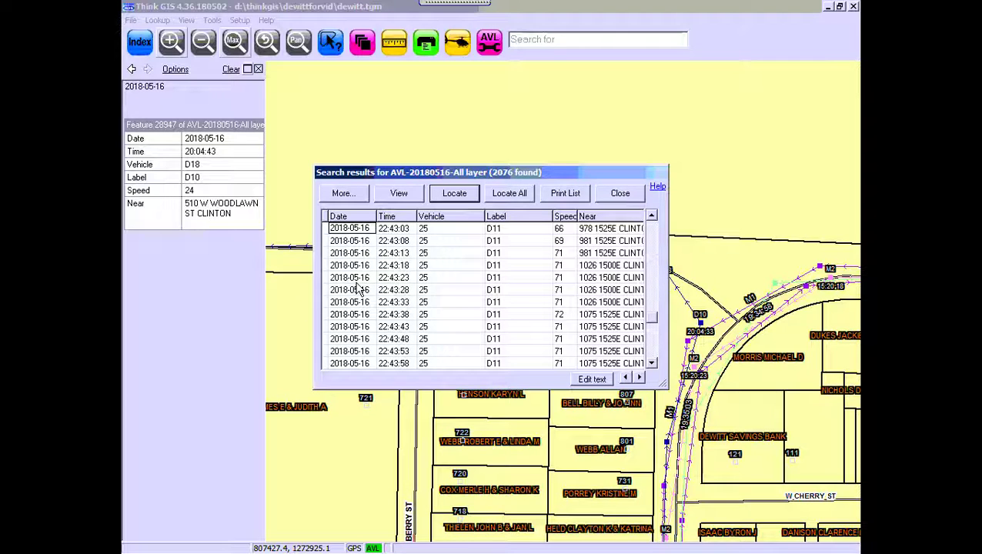
click(623, 195)
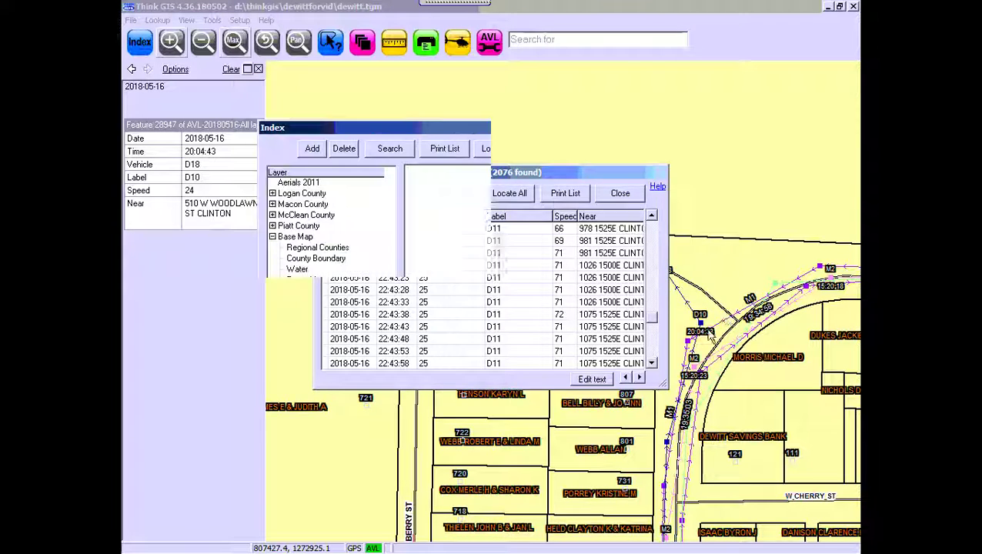
click(624, 153)
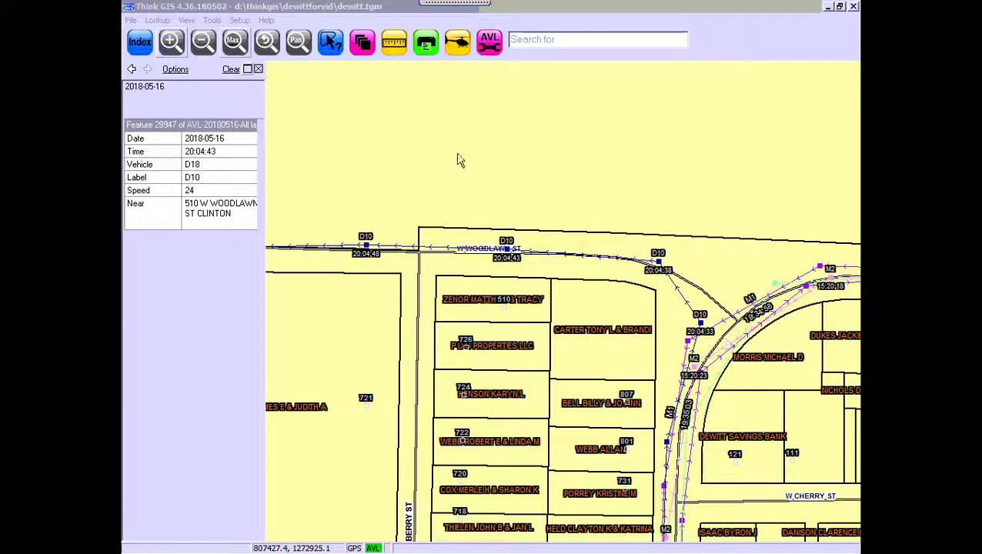
- Turn off the AVL-20180516-All layer in the layer settings and remove it from the map, keeping its layer file
click(363, 42)
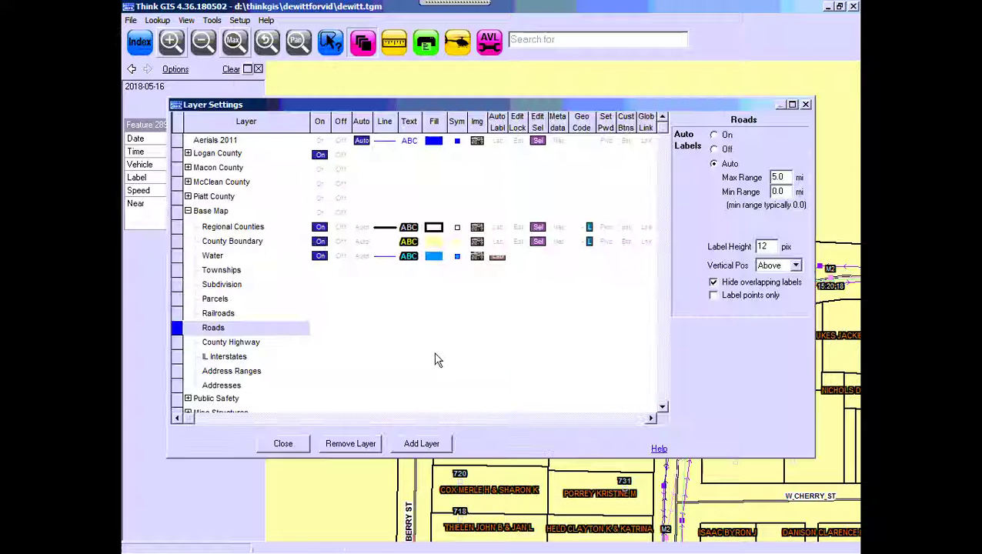
scroll(369, 408, down, 1)
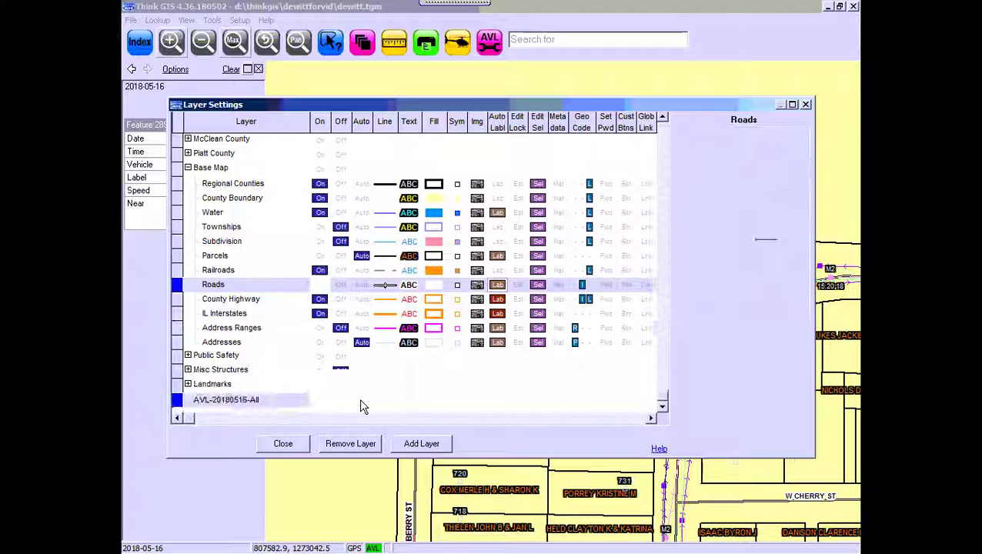
click(340, 406)
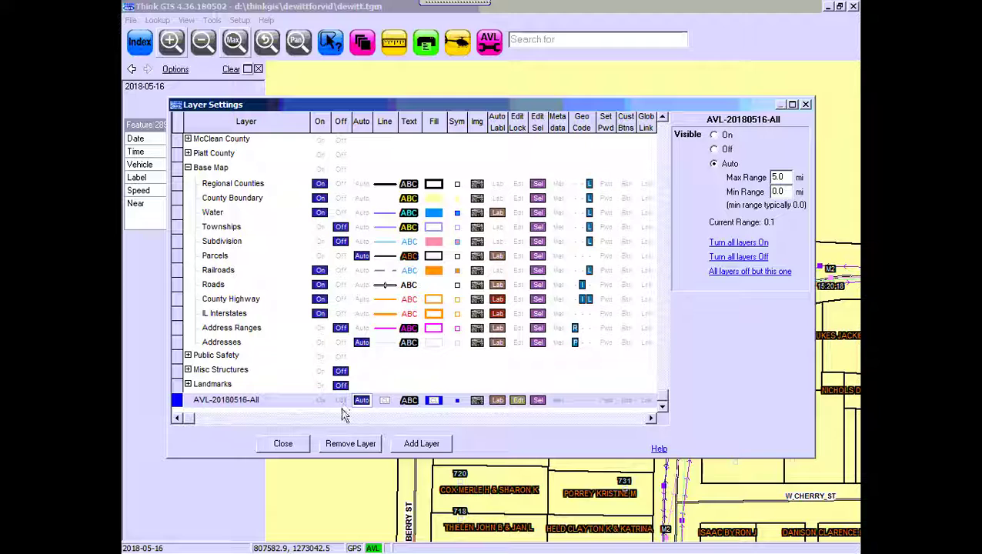
click(342, 408)
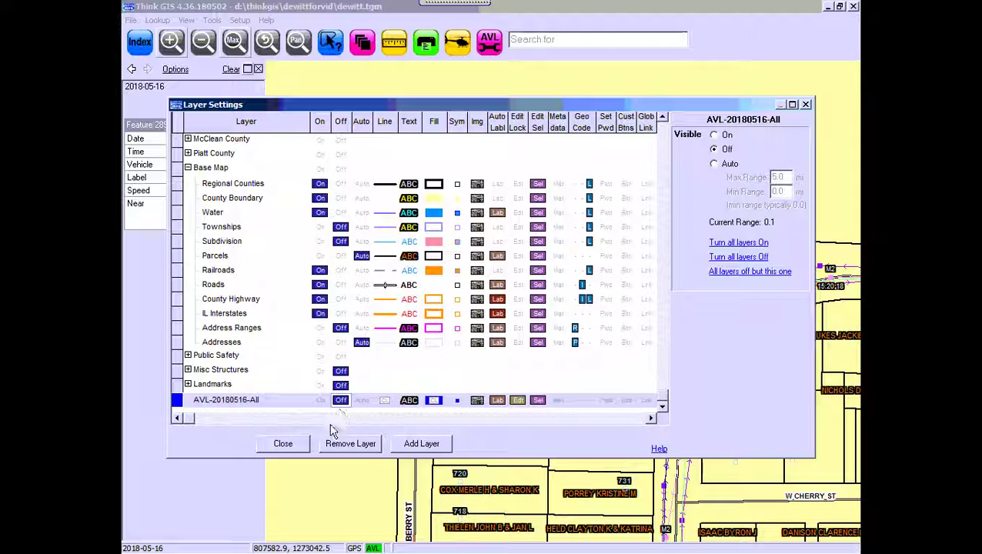
click(344, 445)
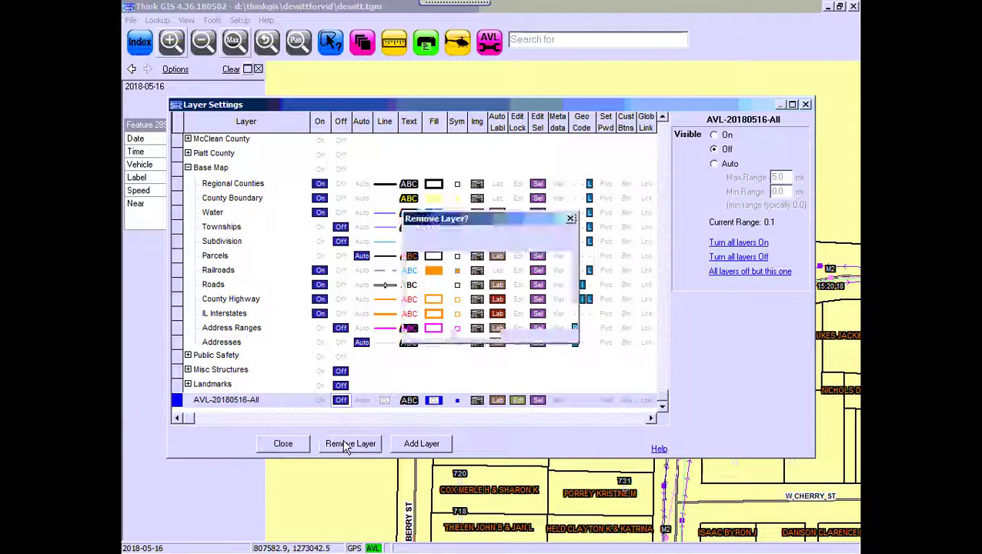
click(430, 329)
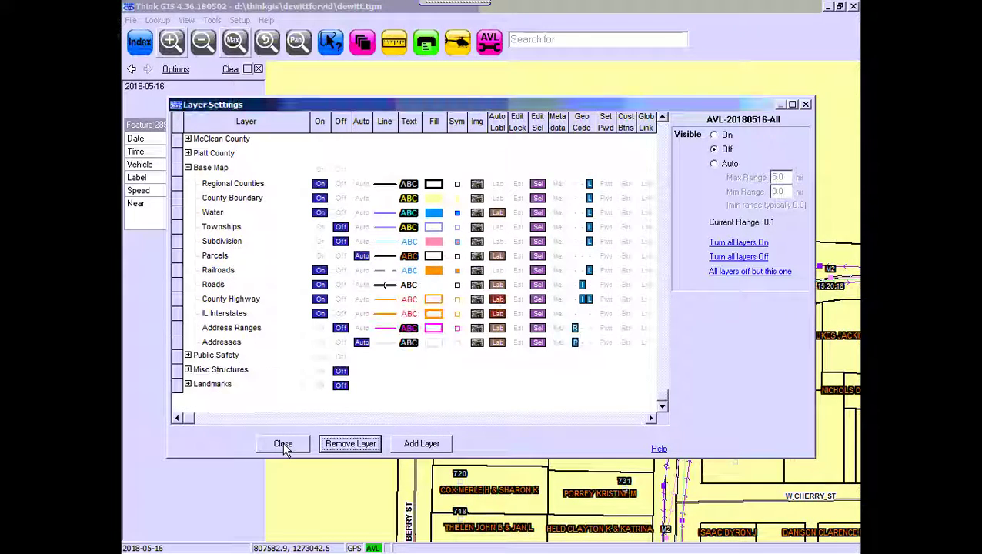
- Remove the re-added AVL-20180516-All layer, deleting its layer file as well, and close the layer settings
click(350, 444)
click(478, 268)
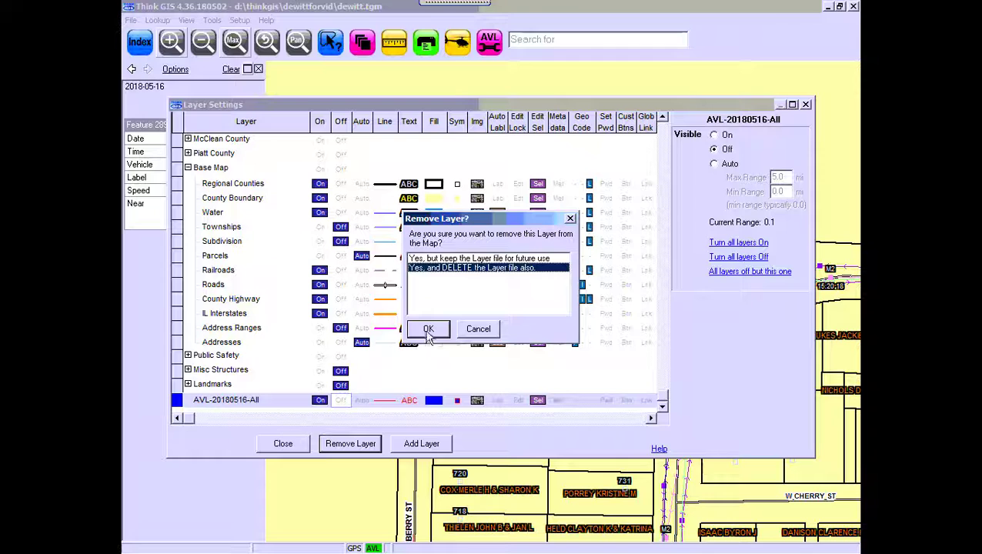
key(Return)
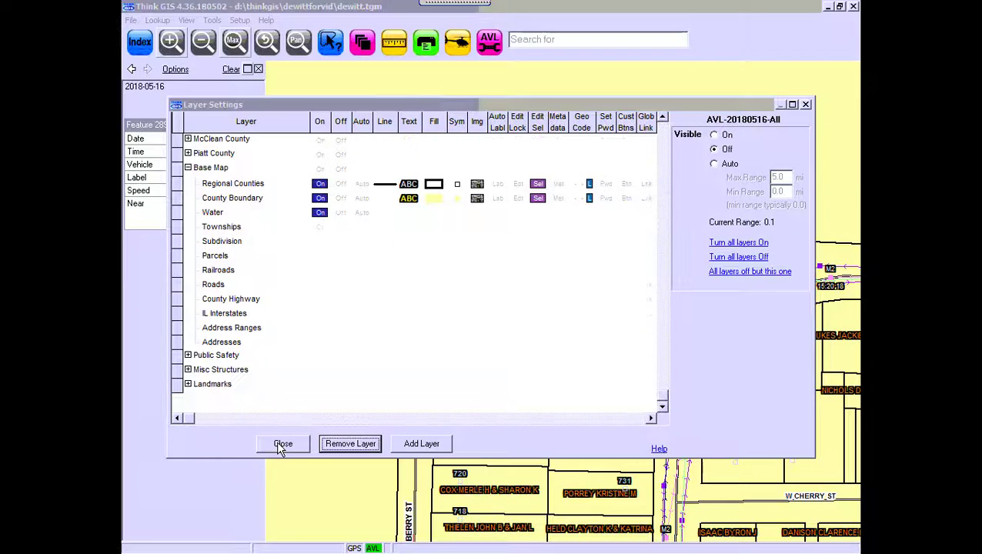
click(280, 445)
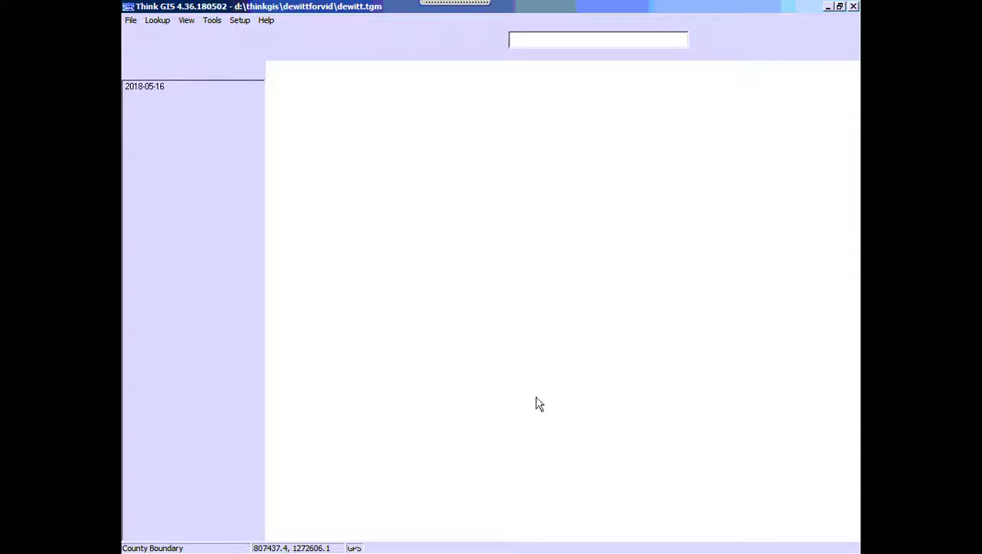